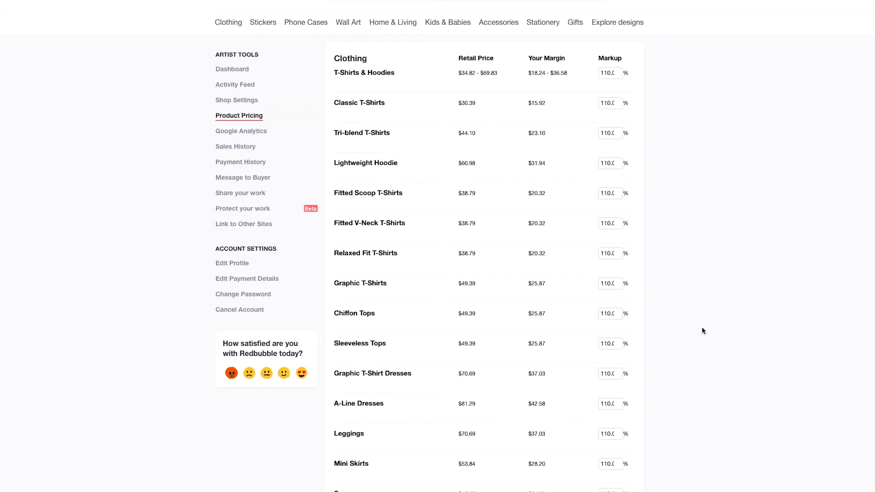
{"action": "scroll", "coordinate": [737, 294], "scroll_direction": "down", "scroll_amount": 8}
{"action": "scroll", "coordinate": [737, 295], "scroll_direction": "down", "scroll_amount": 6}
{"action": "scroll", "coordinate": [737, 295], "scroll_direction": "down", "scroll_amount": 2}
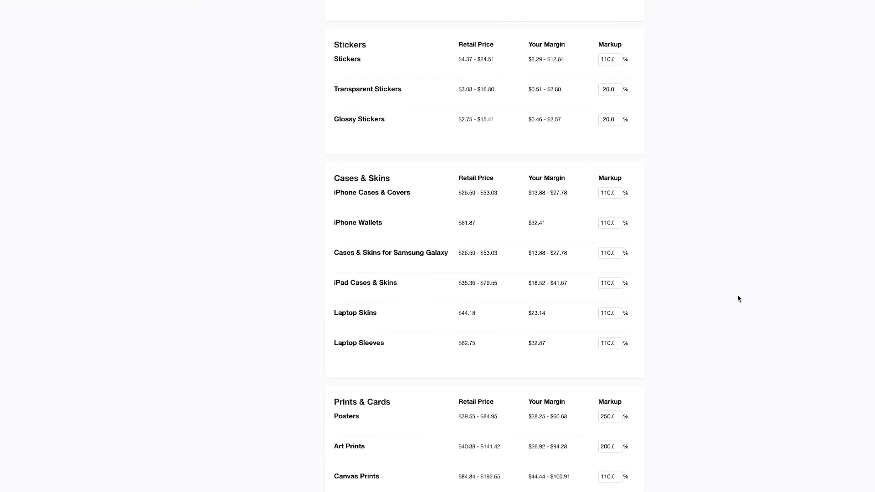
{"action": "scroll", "coordinate": [737, 295], "scroll_direction": "down", "scroll_amount": 2}
{"action": "scroll", "coordinate": [737, 295], "scroll_direction": "down", "scroll_amount": 2}
{"action": "scroll", "coordinate": [737, 295], "scroll_direction": "down", "scroll_amount": 1}
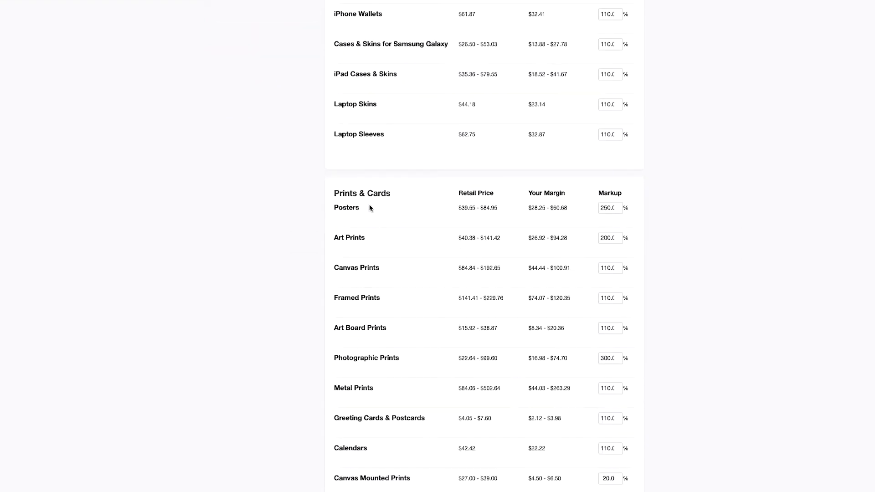
Begin editing the Posters markup value of 250% under Prints & Cards.
{"action": "double_click", "coordinate": [339, 214]}
{"action": "key", "text": "Tab"}
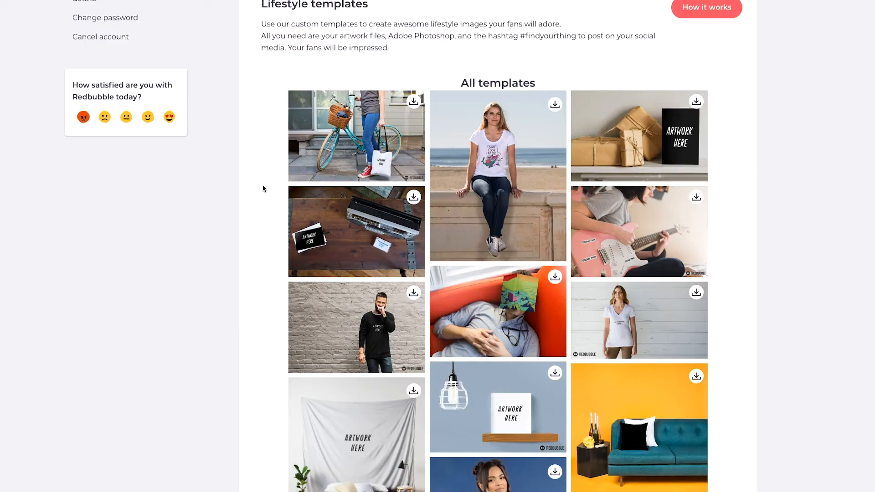
{"action": "scroll", "coordinate": [25, 298], "scroll_direction": "down", "scroll_amount": 2}
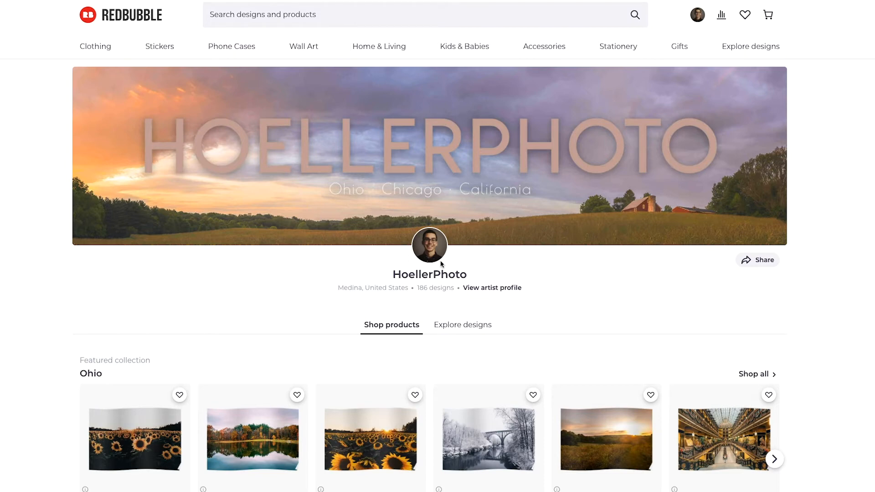
{"action": "scroll", "coordinate": [385, 255], "scroll_direction": "down", "scroll_amount": 6}
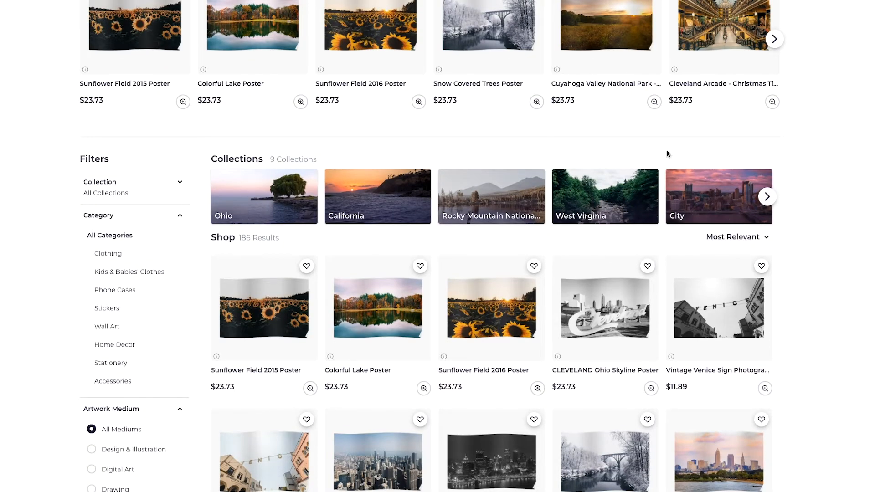
Advance the Collections carousel to show the City and Wildlife collections.
{"action": "left_click", "coordinate": [766, 197]}
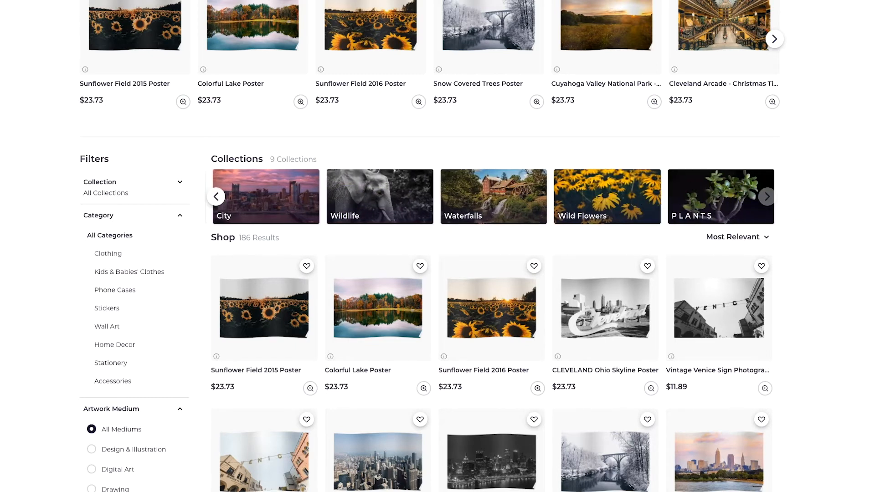
{"action": "scroll", "coordinate": [177, 335], "scroll_direction": "down", "scroll_amount": 10}
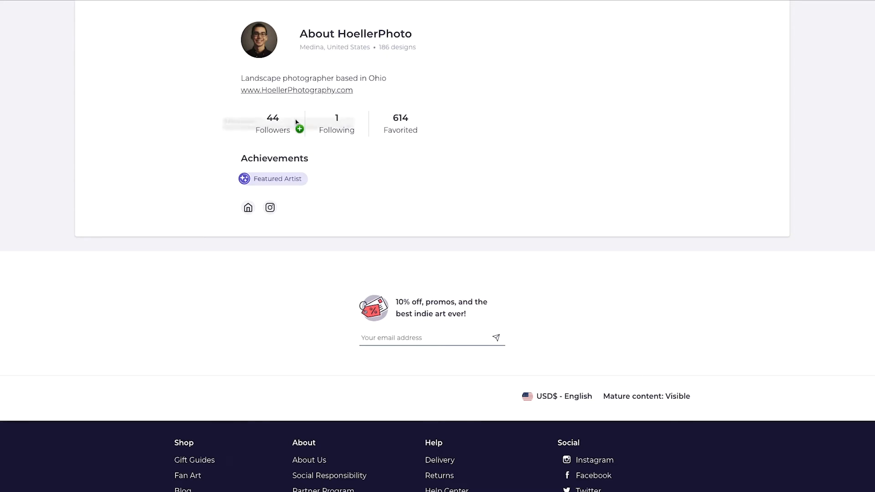
Highlight the follower and following counts in the About section, then clear the highlight.
{"action": "left_click_drag", "start_coordinate": [258, 122], "coordinate": [362, 126]}
{"action": "left_click", "coordinate": [445, 127]}
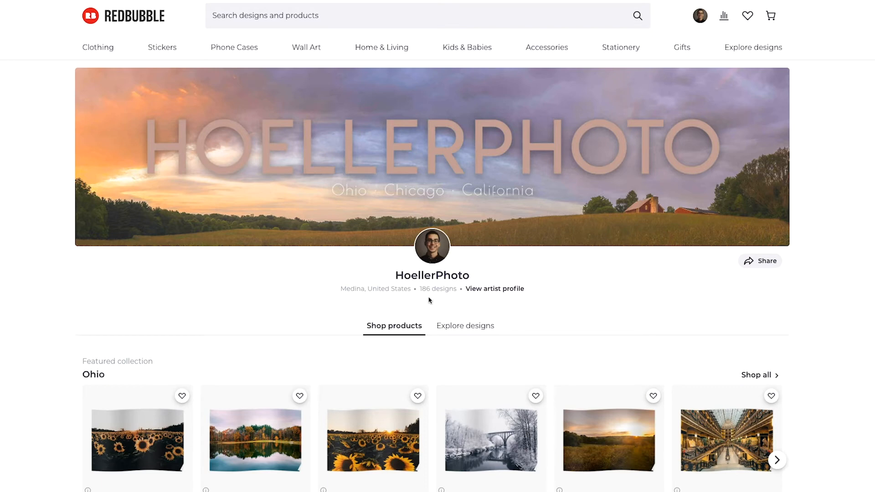
Highlight the '186 designs' count on the shop page, then clear the highlight.
{"action": "left_click_drag", "start_coordinate": [420, 288], "coordinate": [461, 293]}
{"action": "left_click", "coordinate": [405, 308]}
{"action": "scroll", "coordinate": [405, 308], "scroll_direction": "down", "scroll_amount": 1}
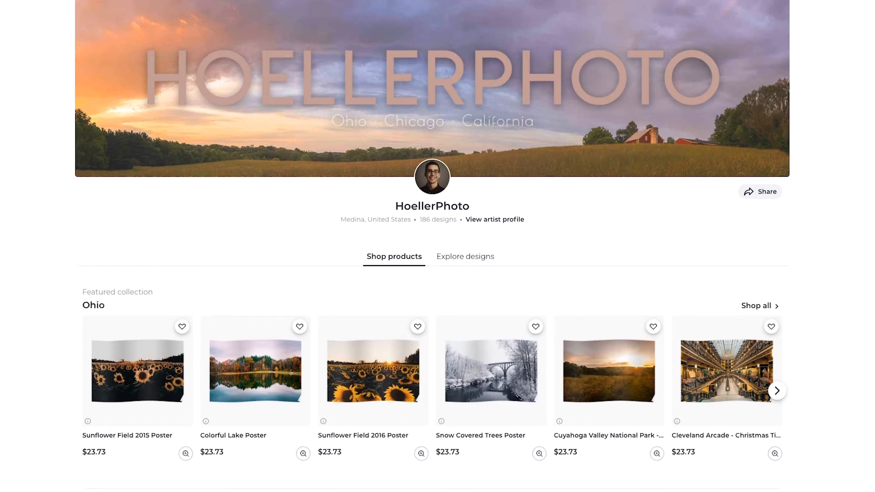
{"action": "scroll", "coordinate": [520, 398], "scroll_direction": "down", "scroll_amount": 5}
{"action": "scroll", "coordinate": [520, 398], "scroll_direction": "down", "scroll_amount": 1}
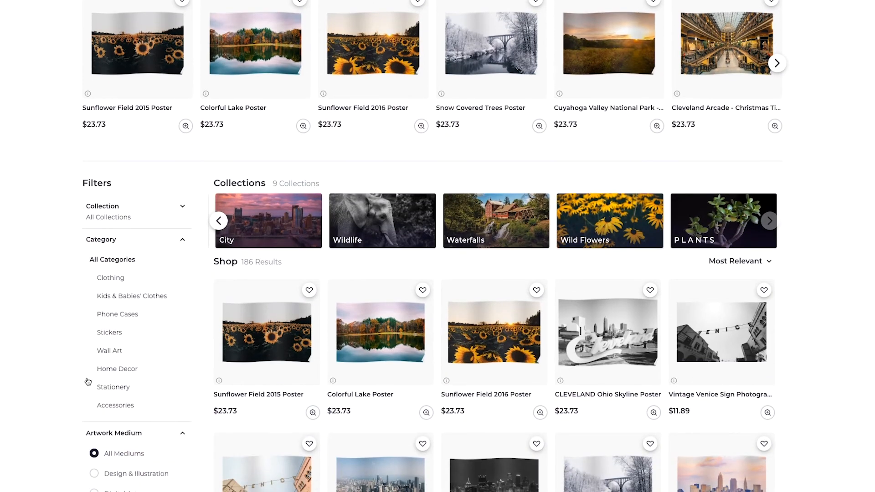